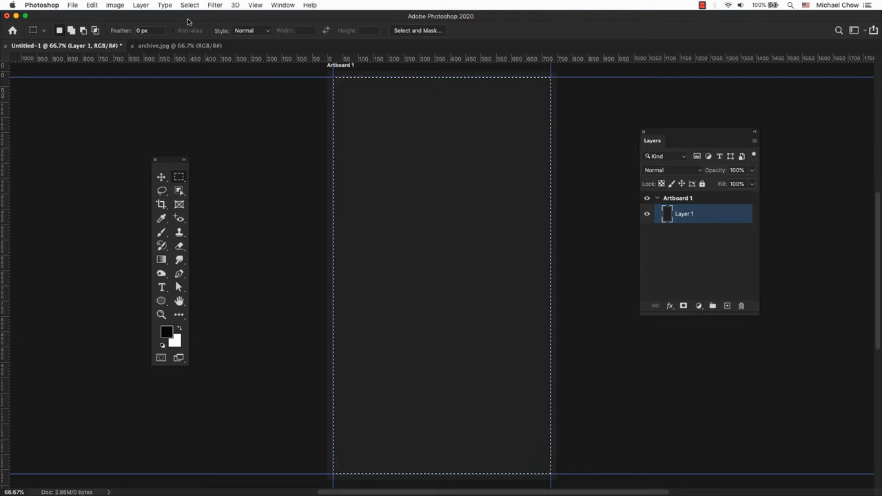
# - Smooth the current selection's corners with a 20-pixel Sample Radius
pyautogui.click(190, 5)
pyautogui.moveTo(196, 137)
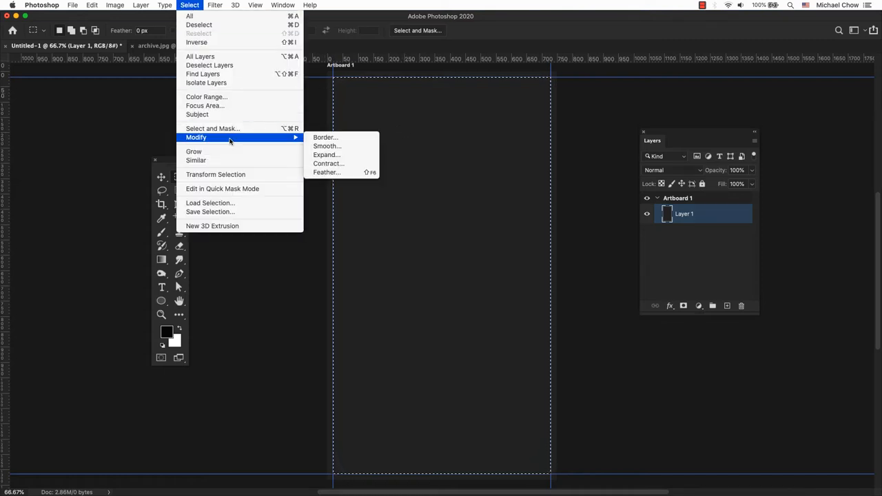
pyautogui.click(327, 146)
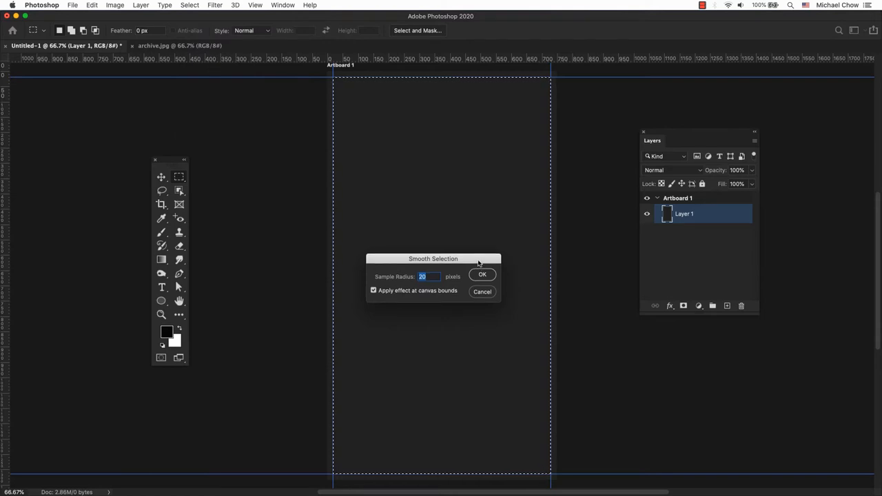
pyautogui.moveTo(479, 262); pyautogui.dragTo(479, 210)
pyautogui.click(485, 223)
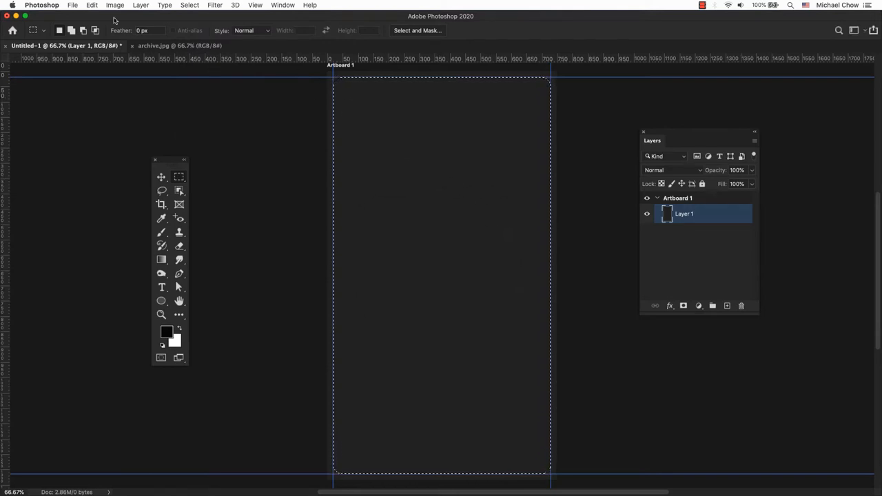
# - Paste the poster into the rounded selection and nudge it slightly left
pyautogui.click(92, 5)
pyautogui.moveTo(112, 96)
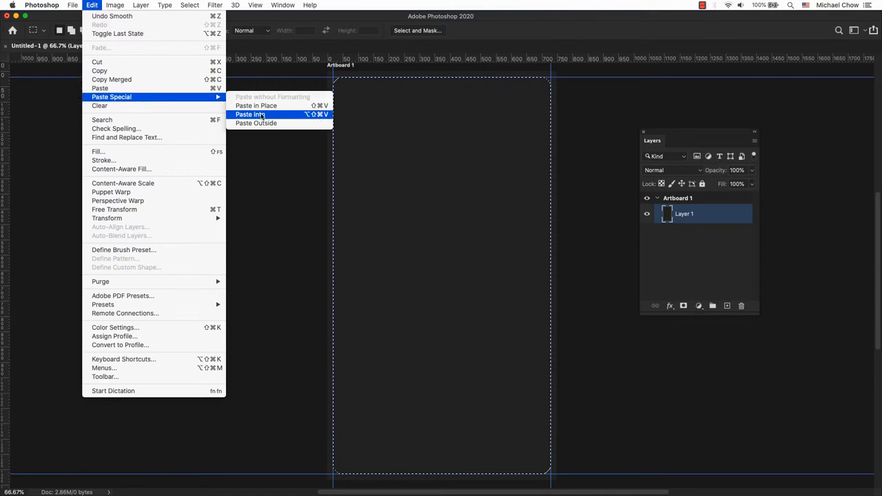
pyautogui.click(261, 116)
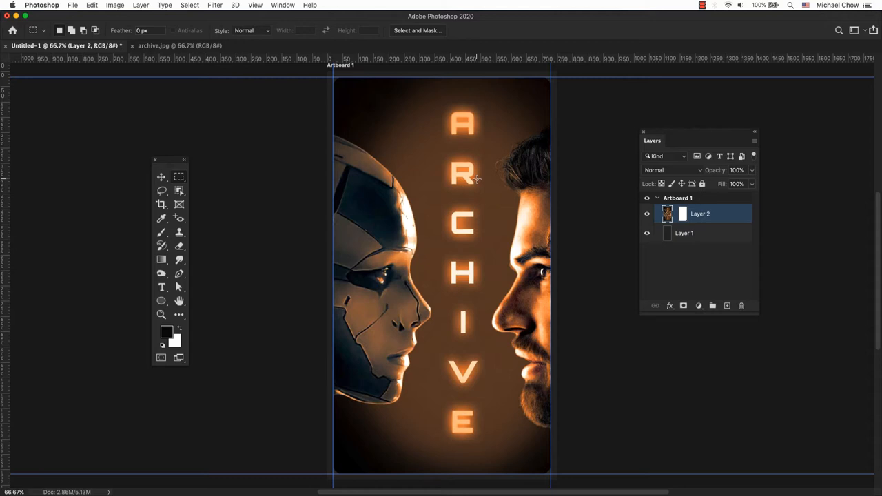
pyautogui.press('v')
pyautogui.moveTo(480, 184); pyautogui.dragTo(464, 186)
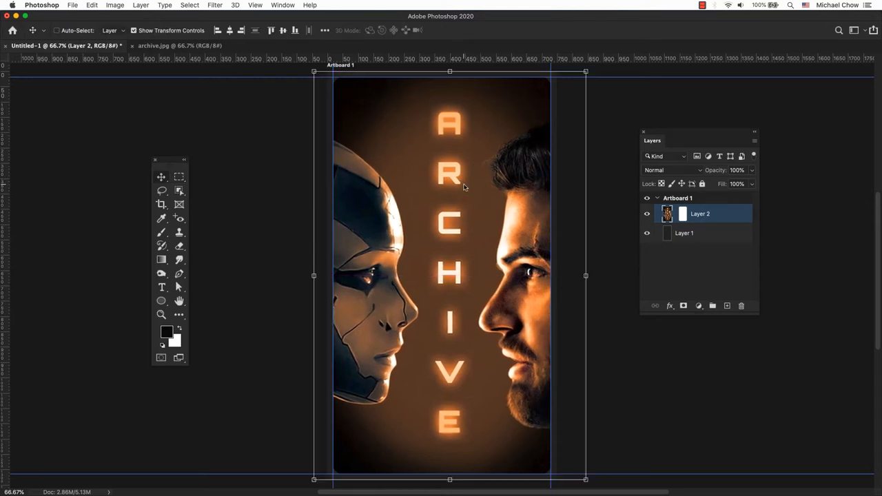
# - Hide the guides and draw a rectangular selection covering all of Artboard 1
pyautogui.press('m')
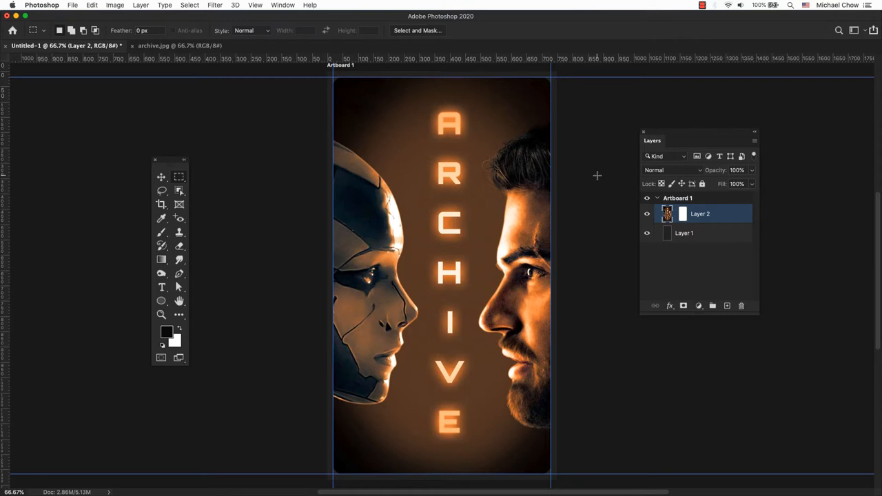
pyautogui.press('super+semicolon')
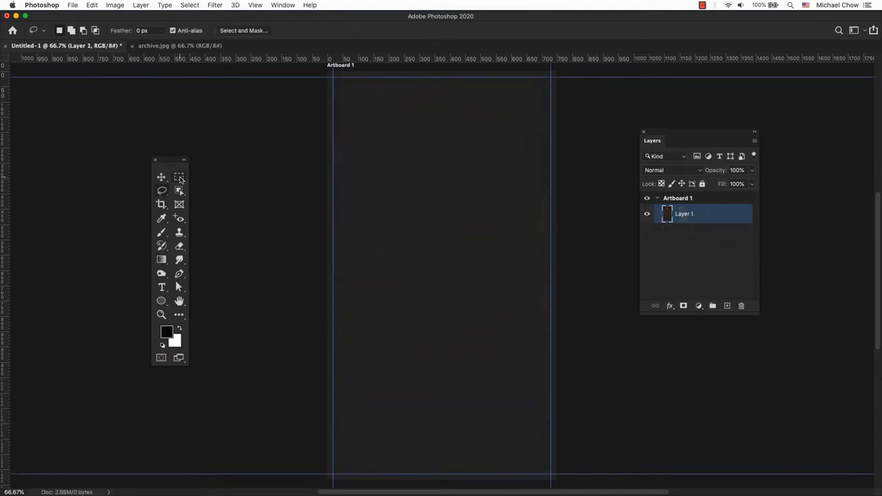
pyautogui.press('m')
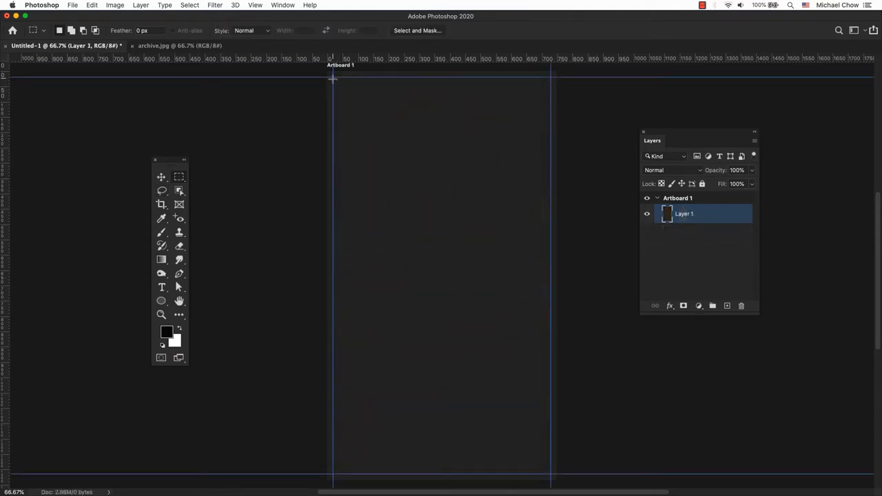
pyautogui.moveTo(333, 77); pyautogui.dragTo(550, 473)
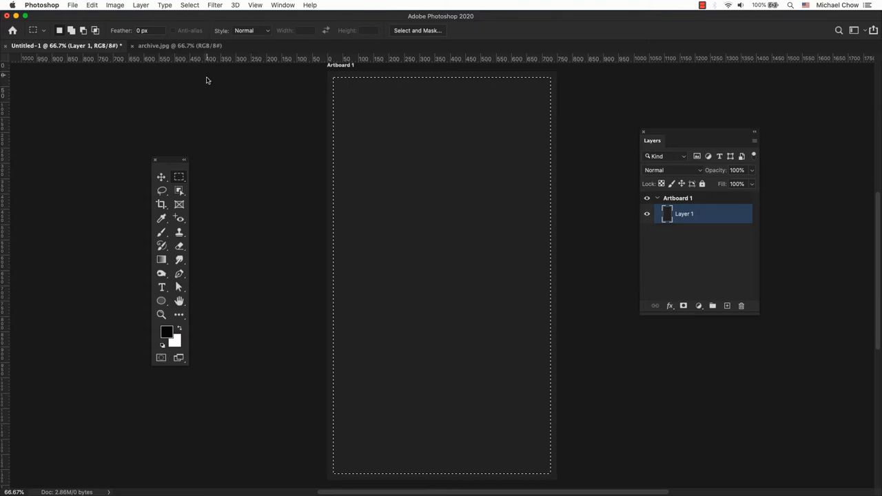
# - Round the artboard selection's corners via Smooth with a 20-pixel Sample Radius
pyautogui.click(189, 4)
pyautogui.moveTo(207, 137)
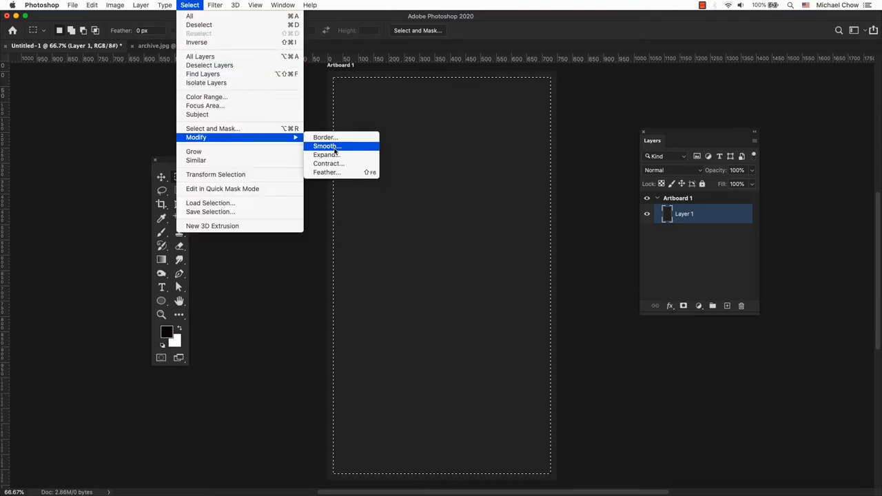
pyautogui.click(335, 148)
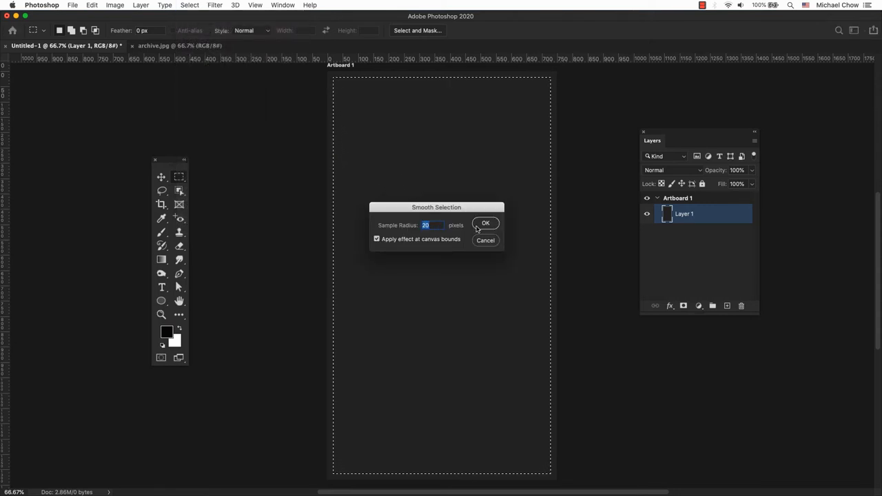
pyautogui.click(485, 225)
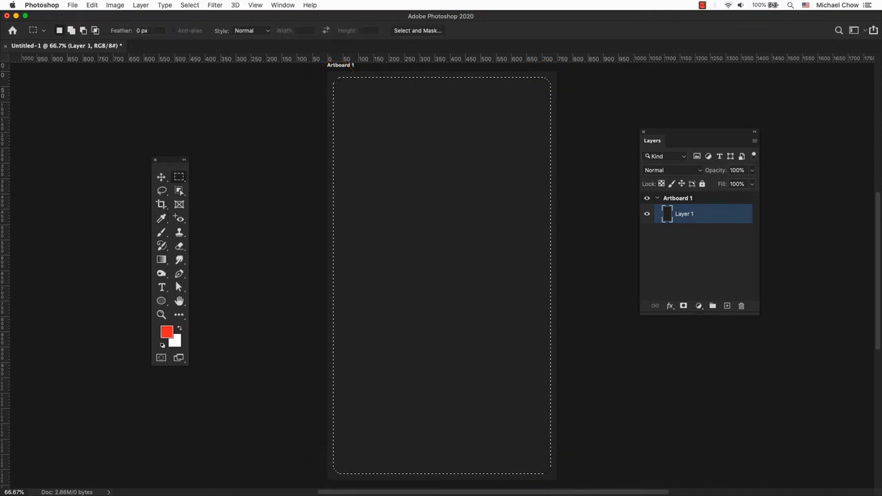
# - Fill the rounded selection with red, then open archive.jpg from the moviePosters folder
pyautogui.hotkey('alt', 'BackSpace')
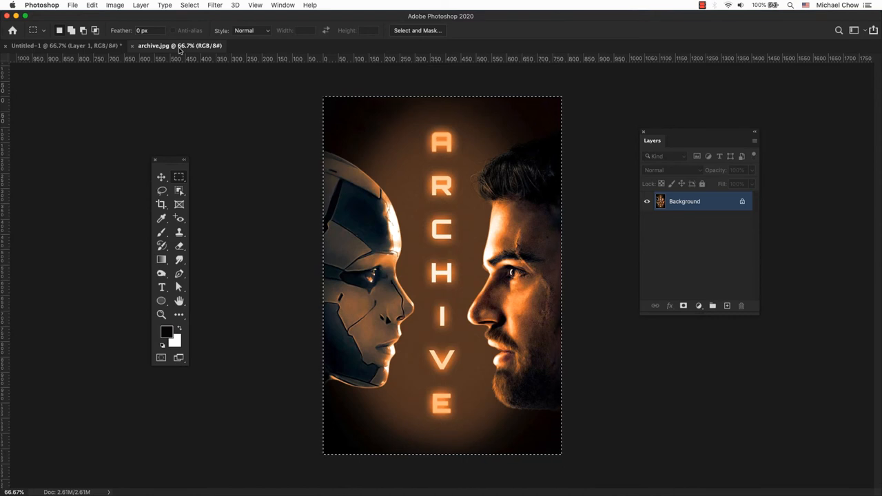
pyautogui.click(65, 46)
pyautogui.click(72, 5)
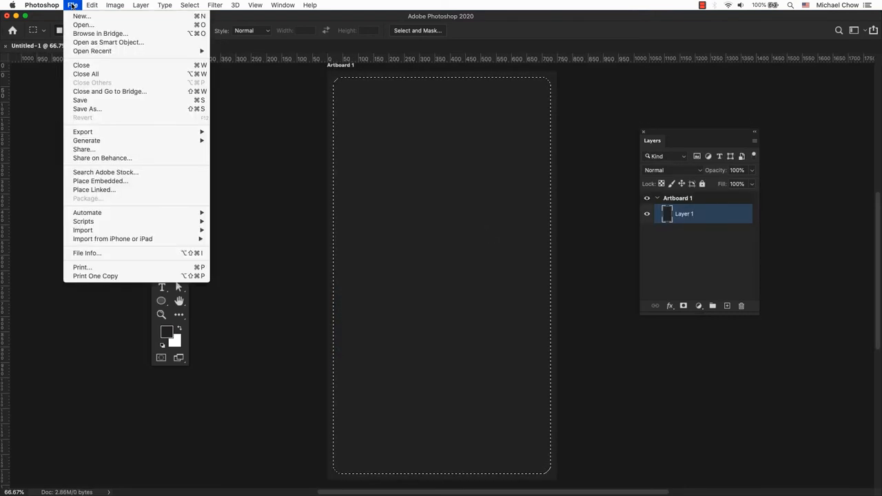
pyautogui.click(82, 25)
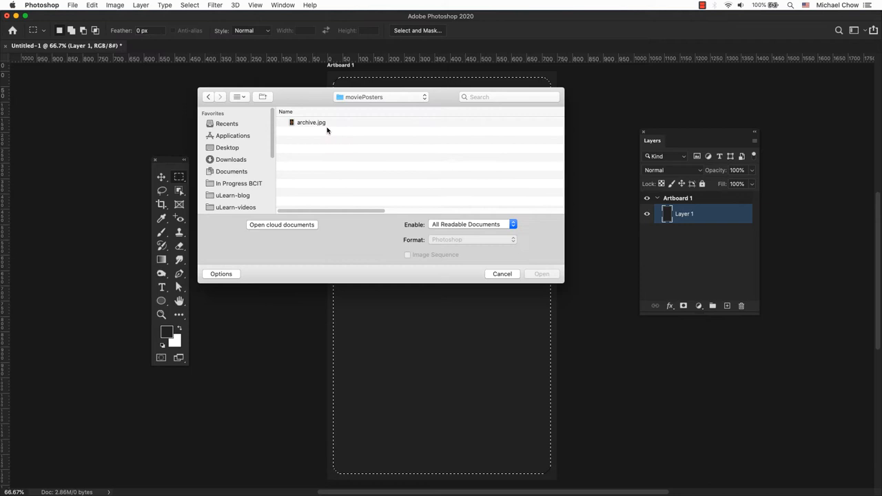
pyautogui.click(311, 122)
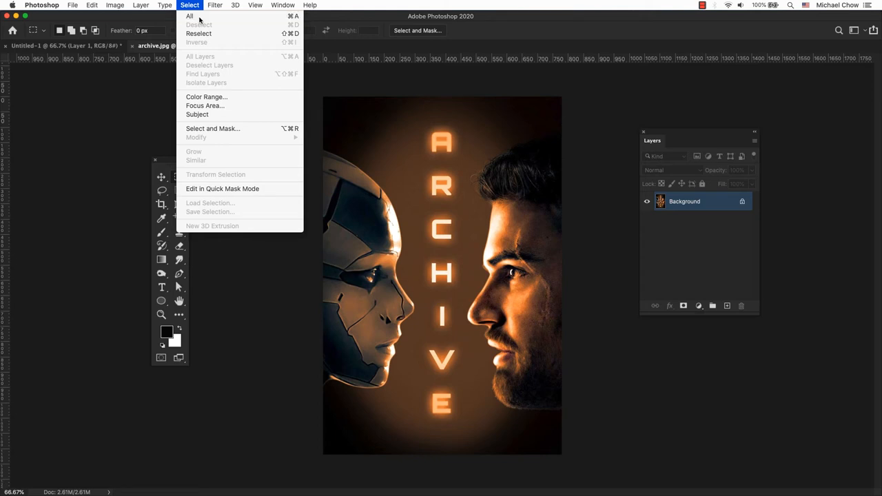
# - Copy the whole archive.jpg poster and Paste Into the rounded selection on Untitled-1
pyautogui.click(199, 18)
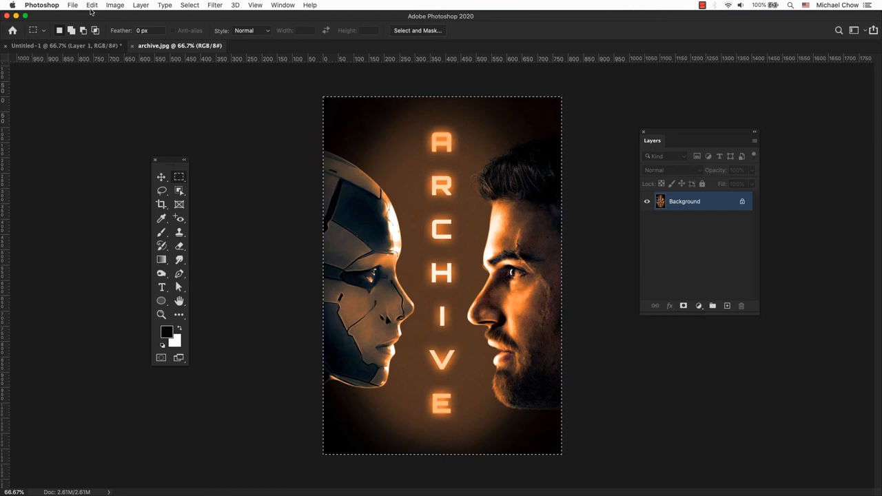
pyautogui.click(92, 5)
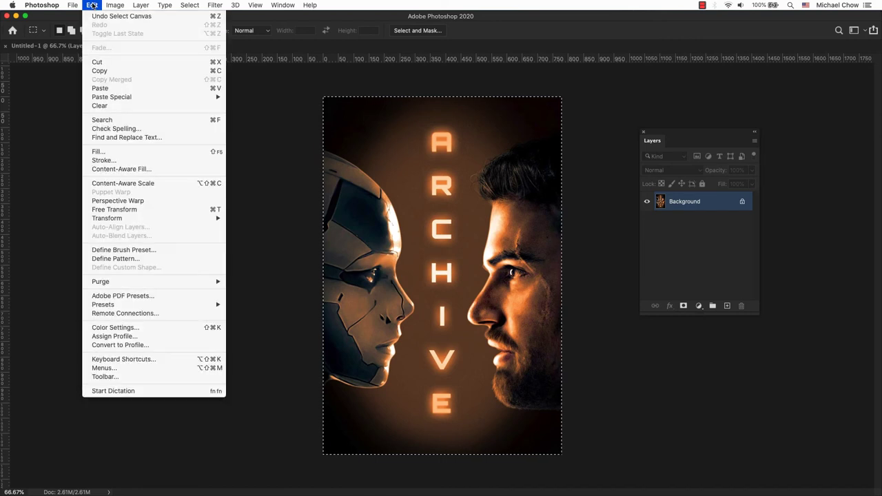
pyautogui.click(118, 72)
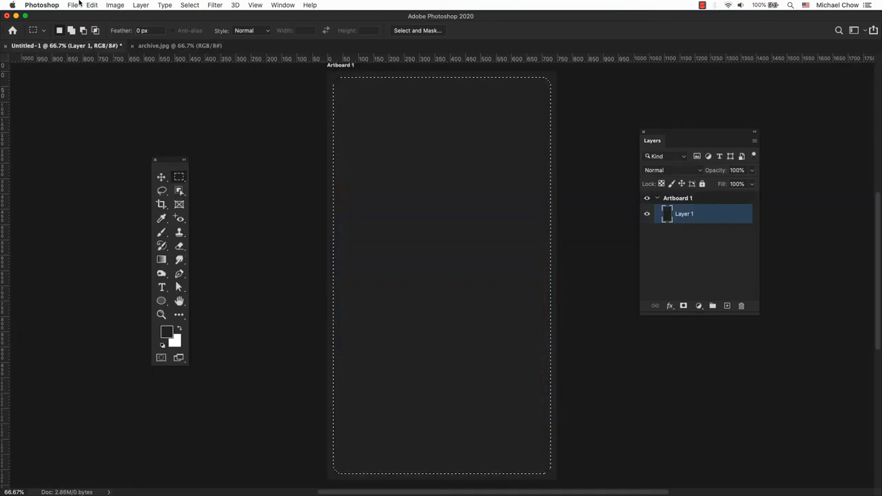
pyautogui.click(94, 7)
pyautogui.moveTo(112, 96)
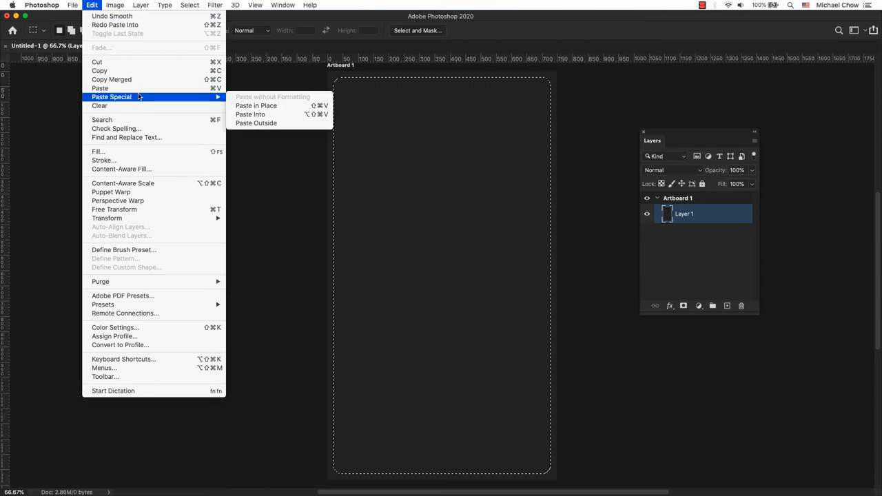
pyautogui.click(253, 114)
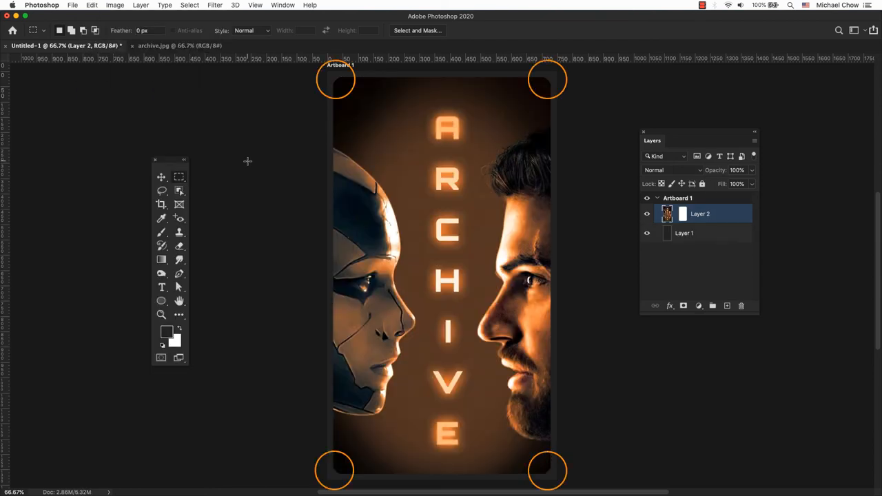